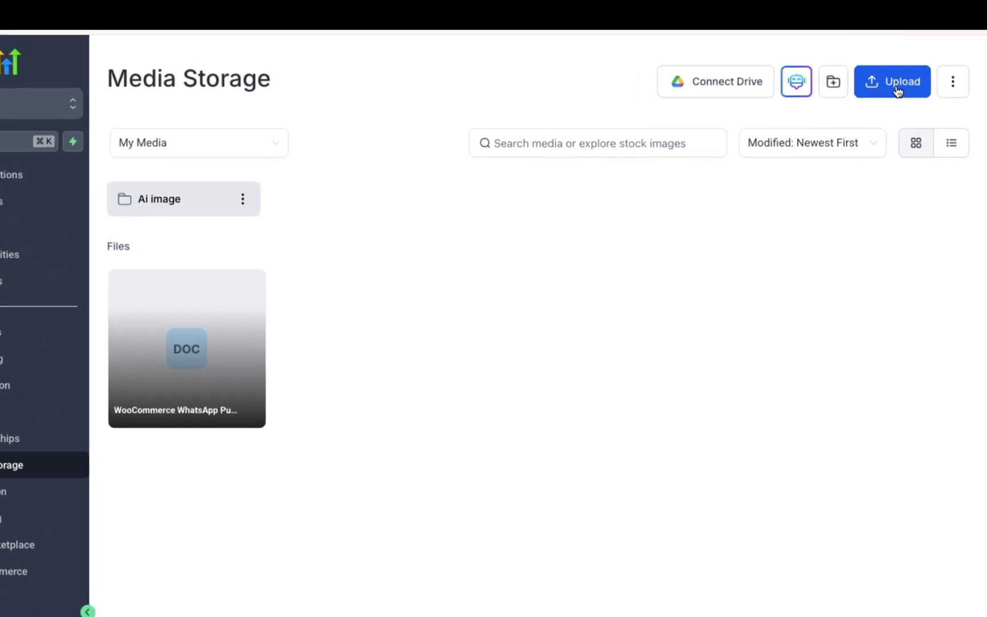
Upload the image ChatGPT Image Apr 3, 2025, 01_23_14 PM.png from Downloads to media storage and dismiss the upload list
{"action": "left_click", "coordinate": [896, 88]}
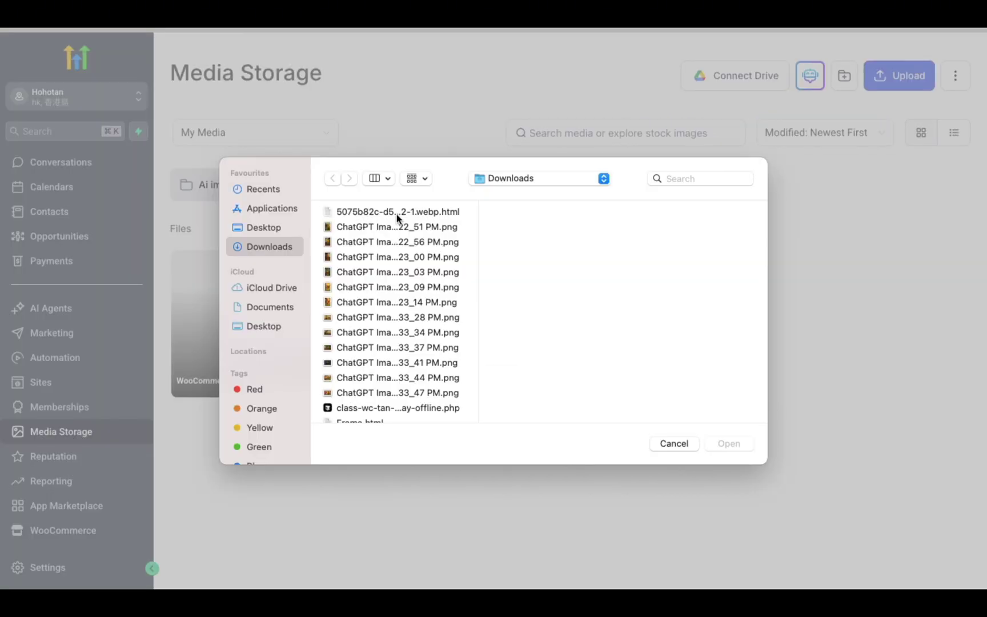
{"action": "scroll", "coordinate": [407, 358], "scroll_direction": "down", "scroll_amount": 5}
{"action": "scroll", "coordinate": [407, 359], "scroll_direction": "down", "scroll_amount": 5}
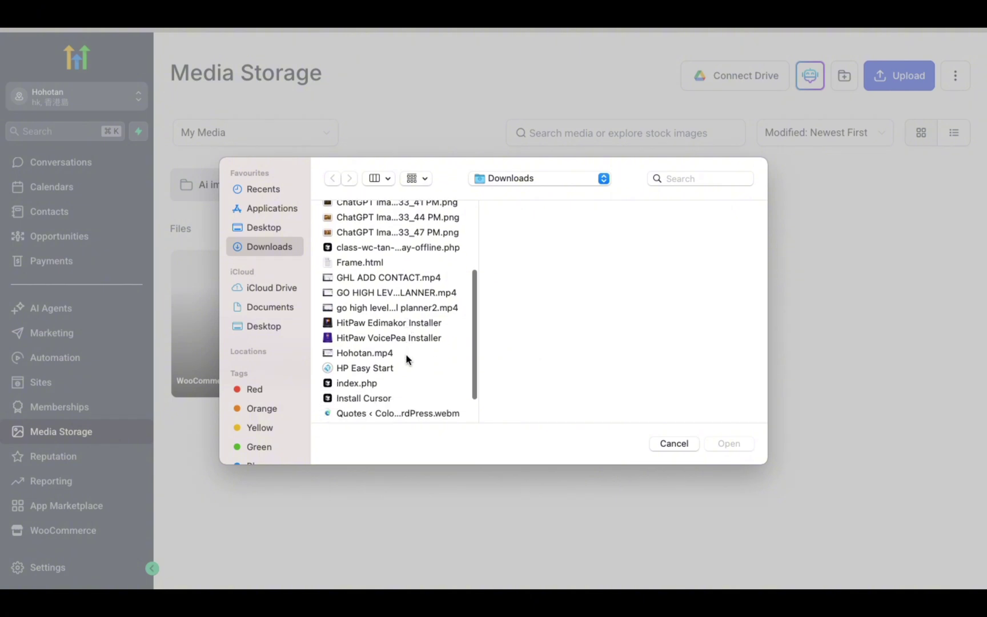
{"action": "scroll", "coordinate": [407, 359], "scroll_direction": "up", "scroll_amount": 5}
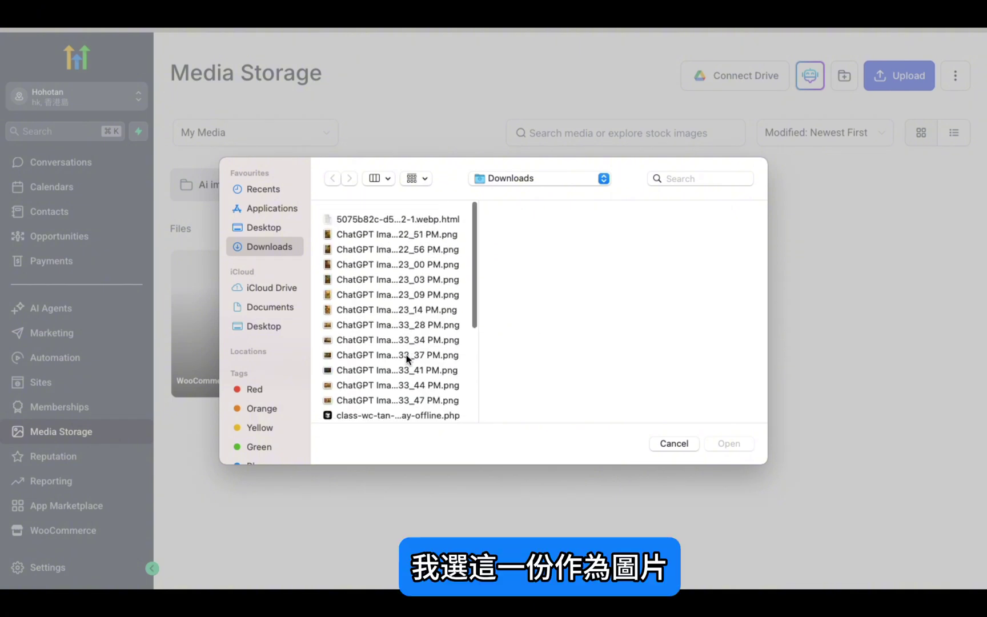
{"action": "left_click", "coordinate": [386, 299]}
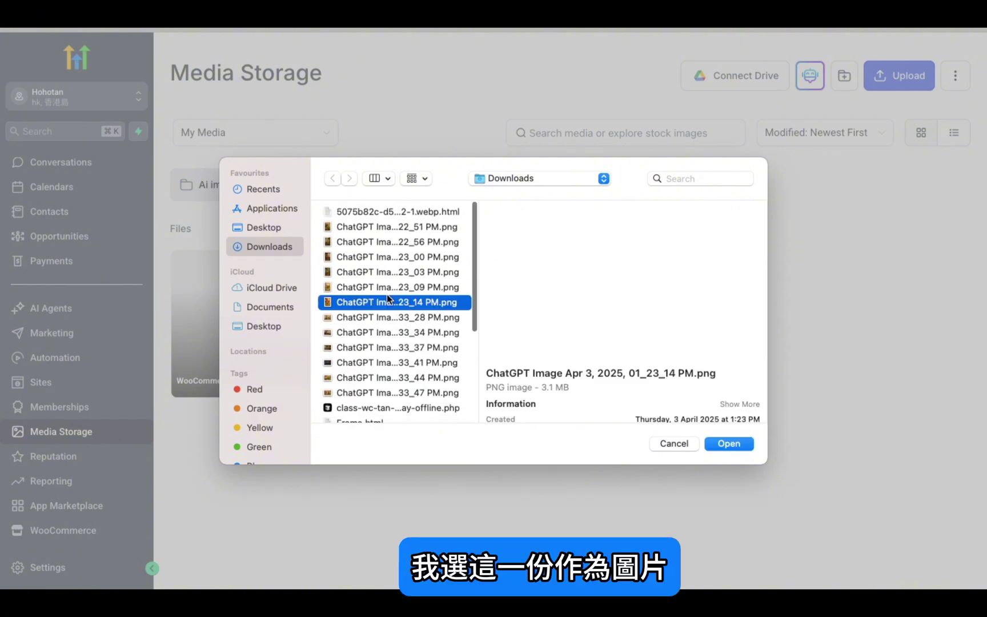
{"action": "left_click", "coordinate": [732, 446]}
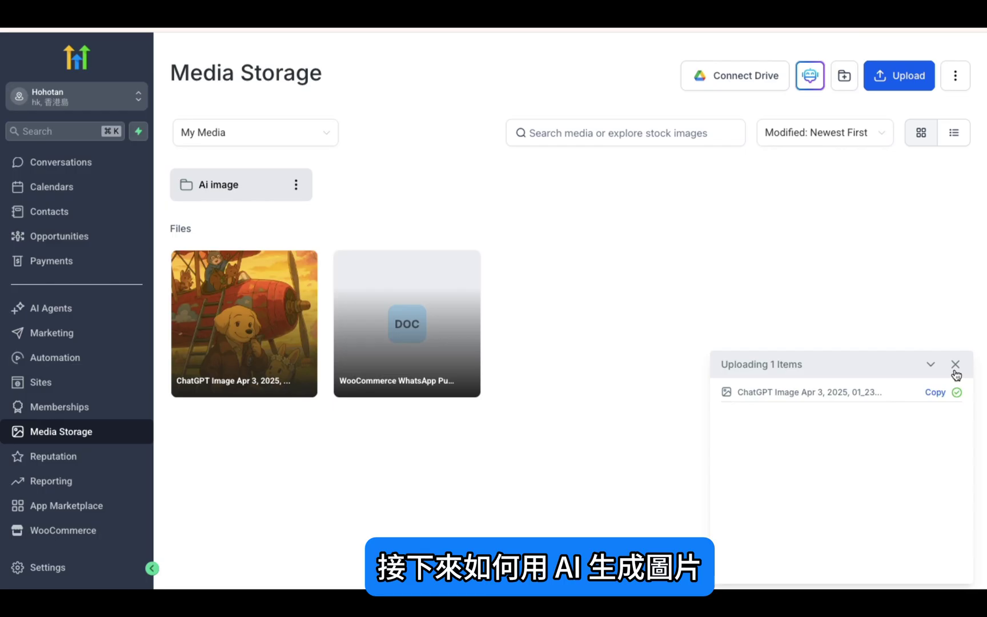
{"action": "left_click", "coordinate": [954, 365]}
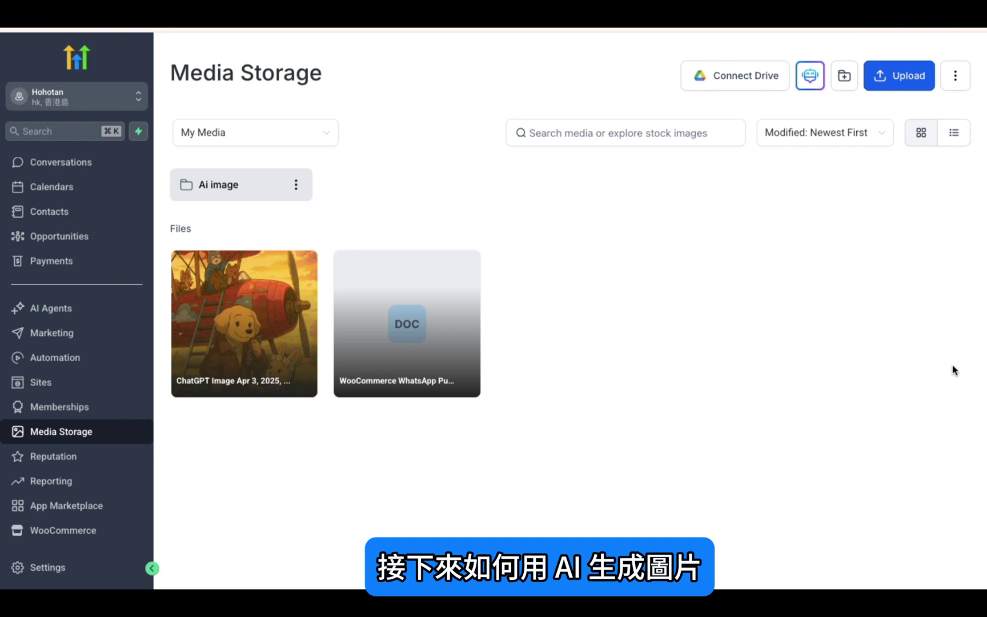
Start creating an AI image with the suggested example description "Serene sunrise over a mountain range"
{"action": "left_click", "coordinate": [809, 81]}
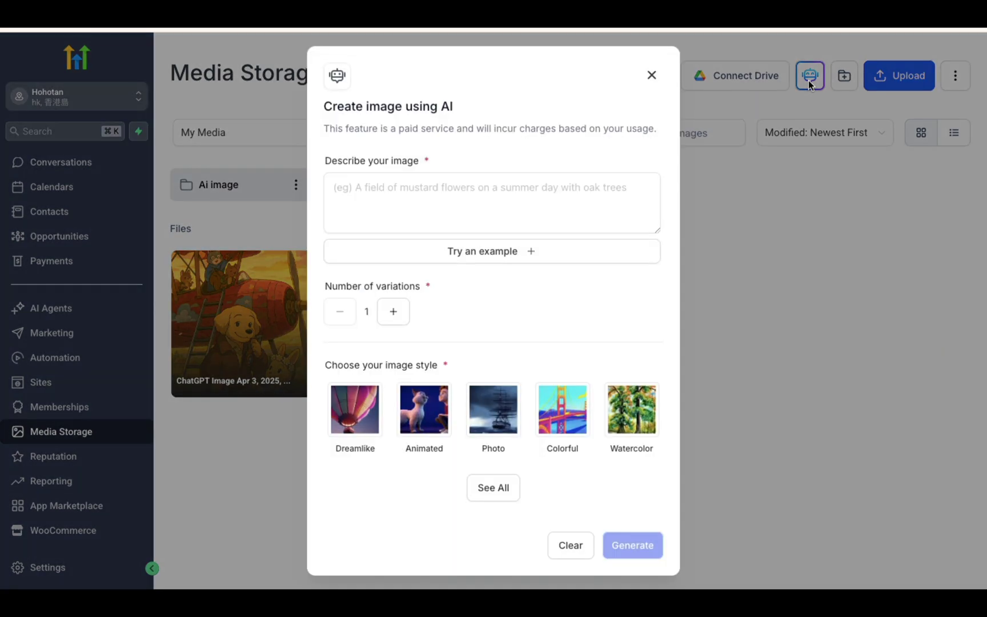
{"action": "left_click", "coordinate": [531, 208]}
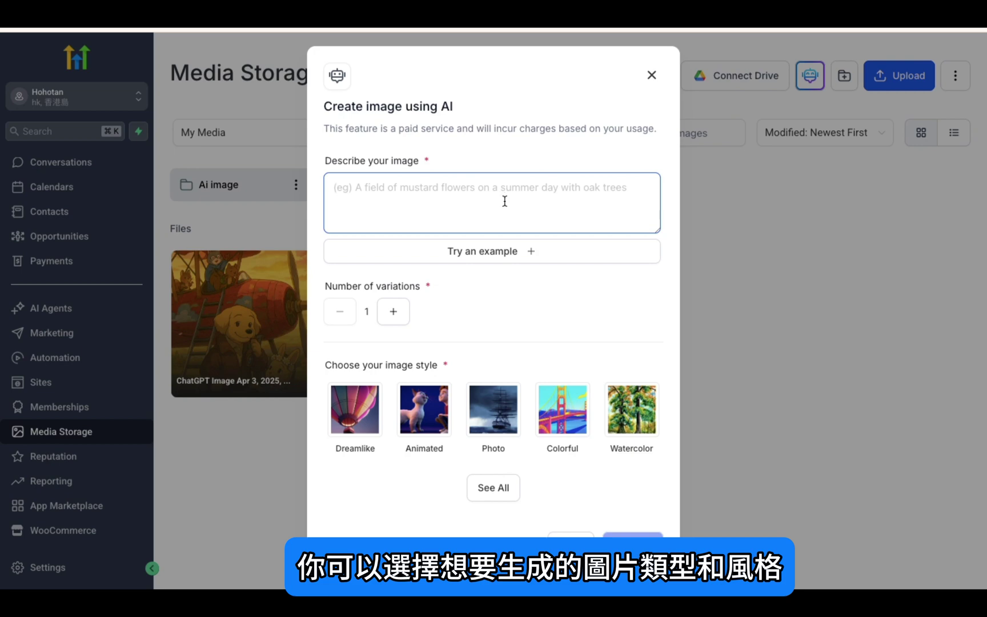
{"action": "left_click", "coordinate": [513, 257]}
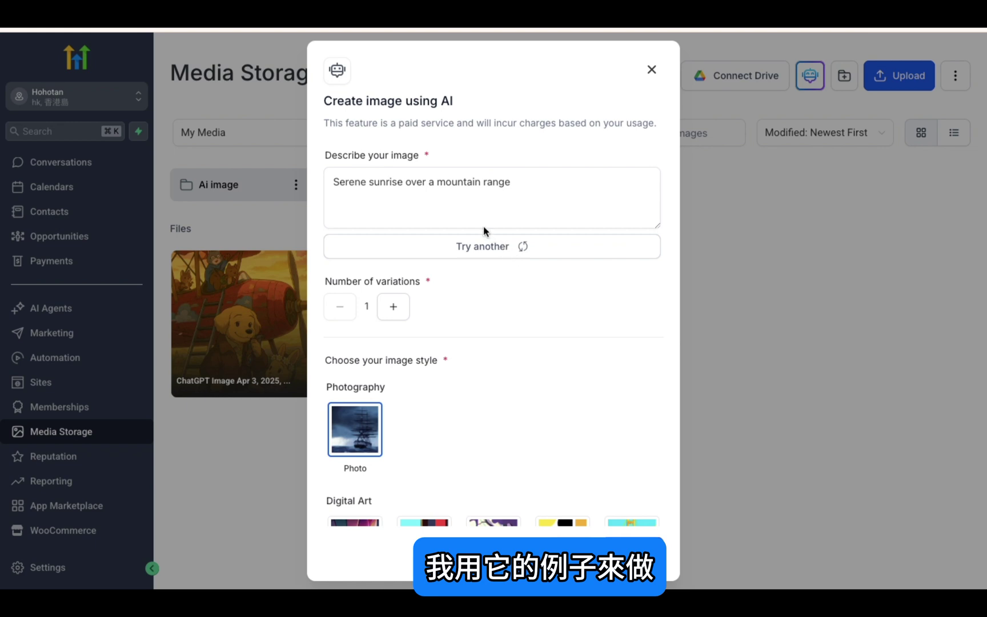
{"action": "left_click", "coordinate": [446, 180]}
{"action": "left_click", "coordinate": [466, 323]}
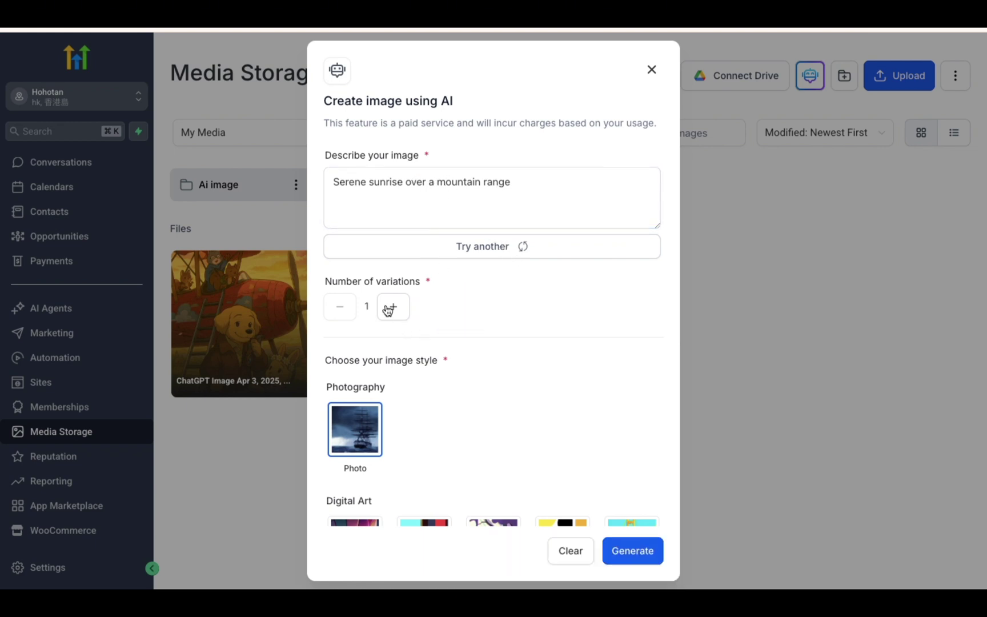
Generate the image in the Colorful digital art style and accept variation V1
{"action": "scroll", "coordinate": [383, 303], "scroll_direction": "down", "scroll_amount": 3}
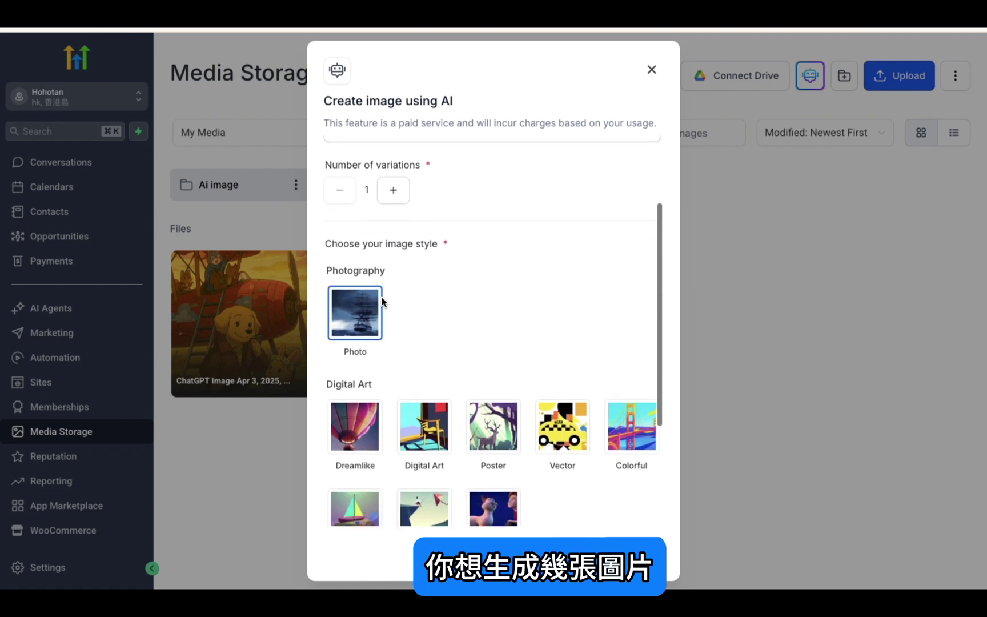
{"action": "scroll", "coordinate": [400, 410], "scroll_direction": "down", "scroll_amount": 1}
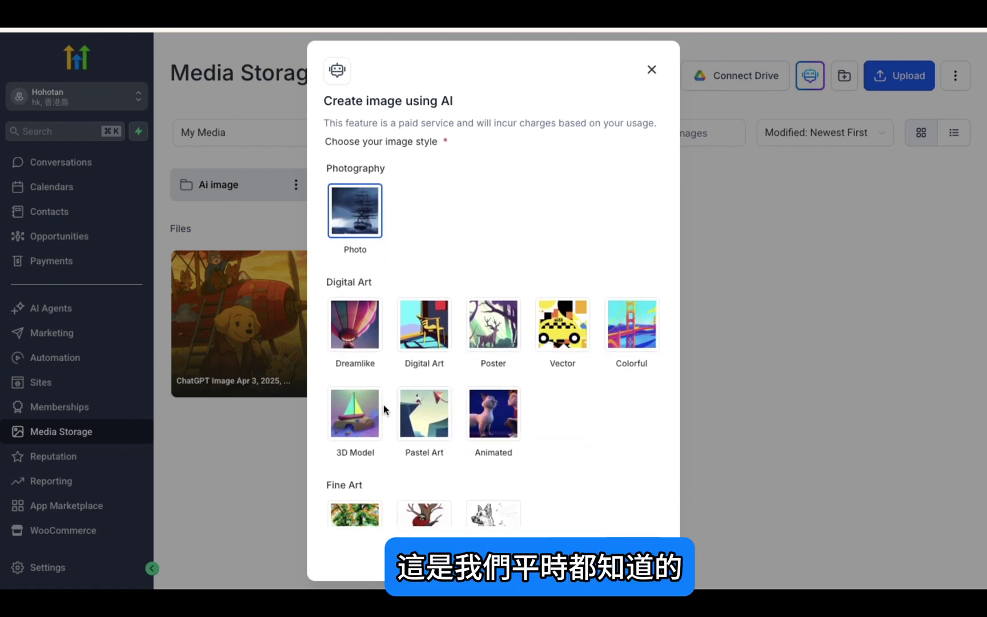
{"action": "scroll", "coordinate": [385, 404], "scroll_direction": "down", "scroll_amount": 1}
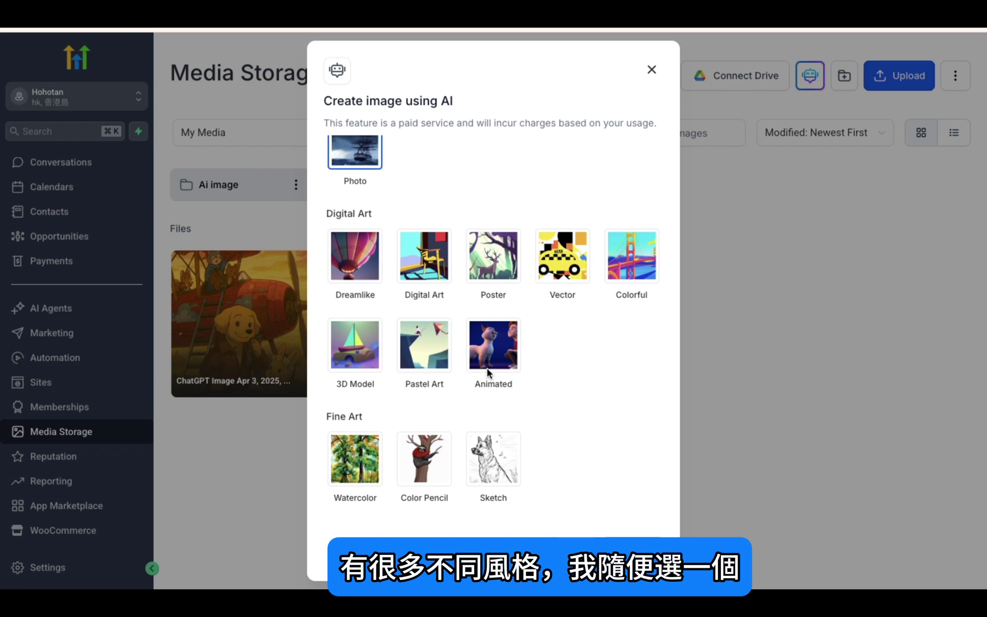
{"action": "left_click", "coordinate": [626, 275]}
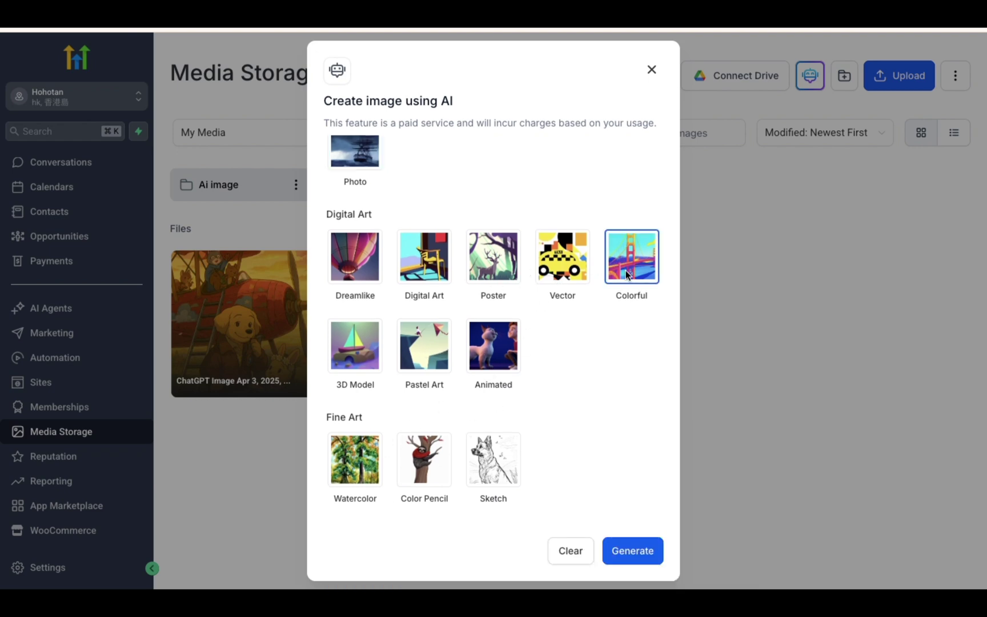
{"action": "scroll", "coordinate": [465, 204], "scroll_direction": "up", "scroll_amount": 2}
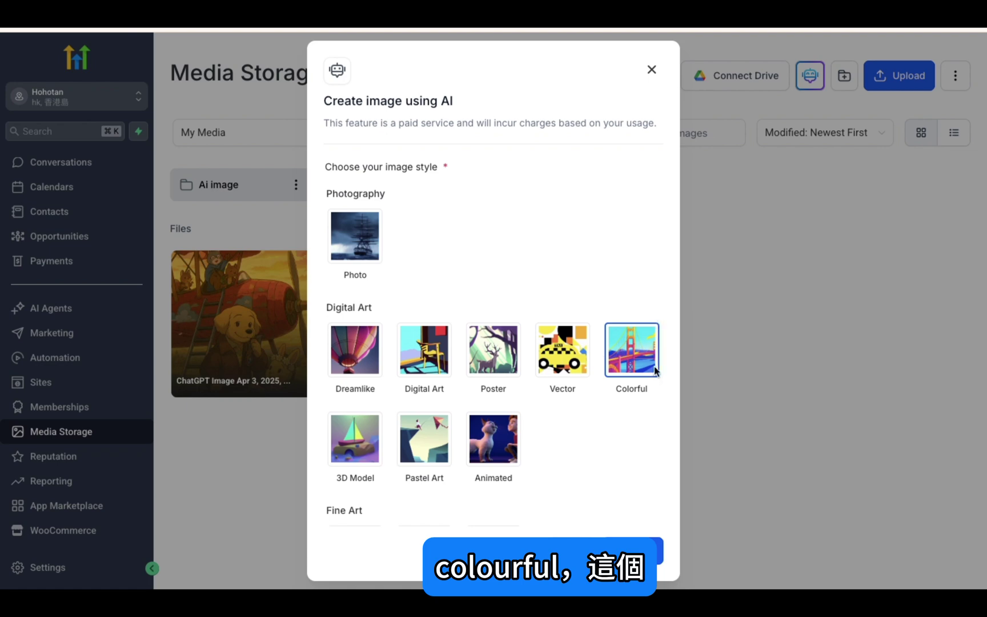
{"action": "scroll", "coordinate": [619, 355], "scroll_direction": "down", "scroll_amount": 2}
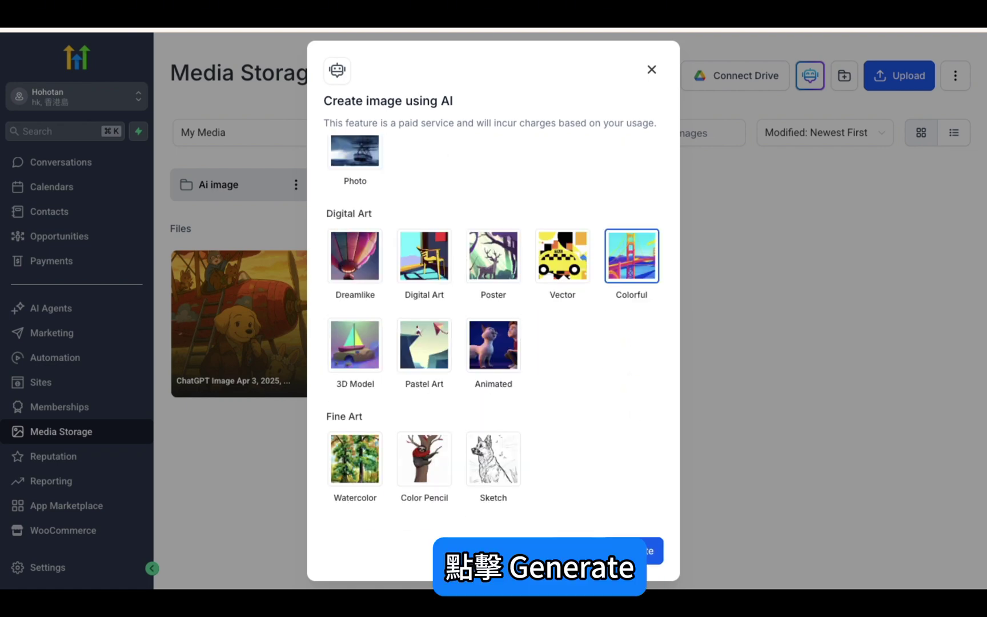
{"action": "left_click", "coordinate": [637, 550]}
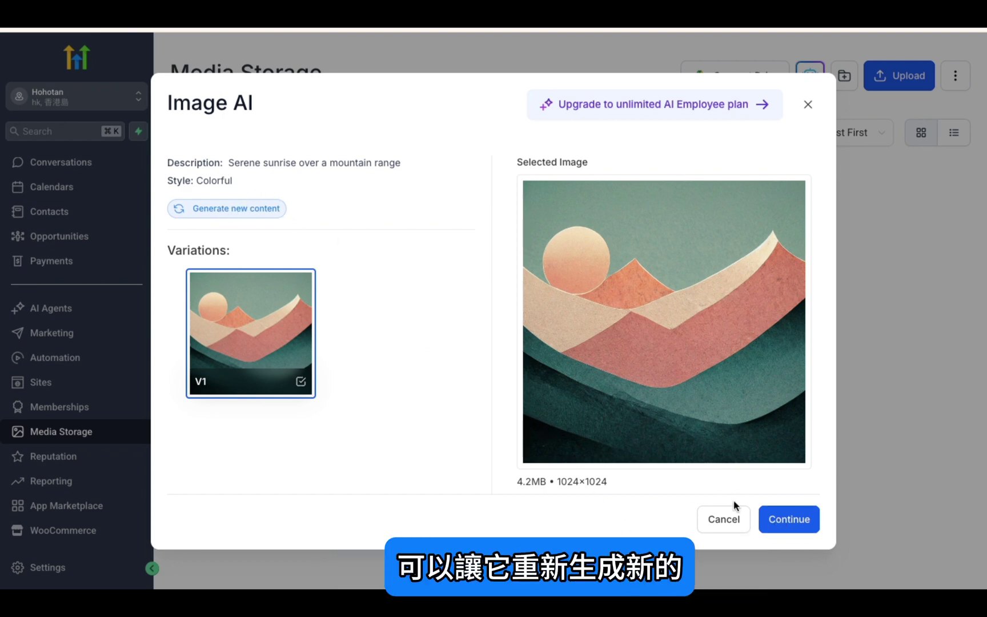
{"action": "left_click", "coordinate": [785, 517]}
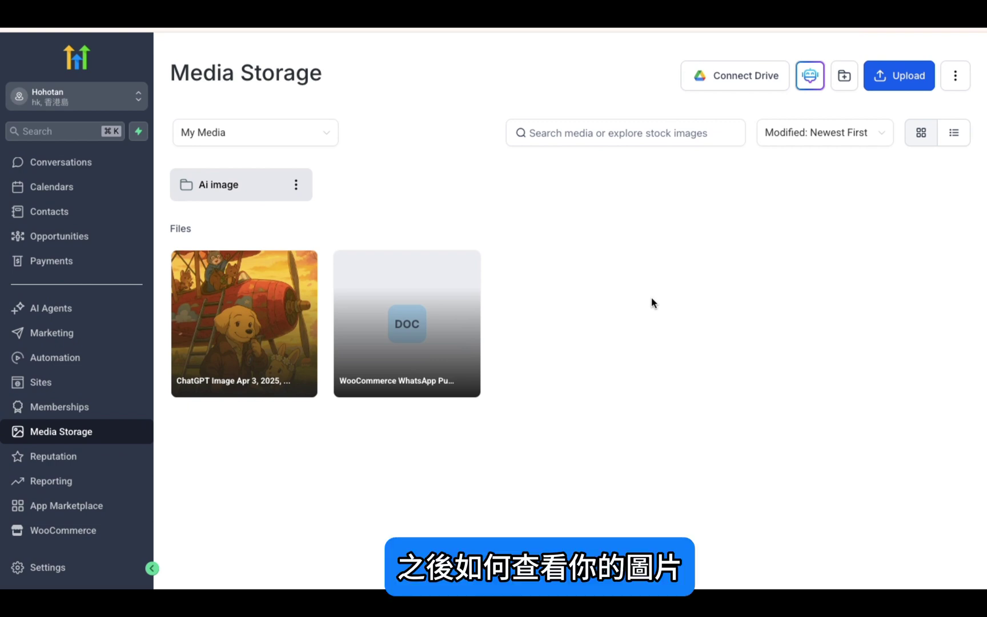
Open the Ai image folder and look over the newly generated image among its files
{"action": "left_click", "coordinate": [234, 197]}
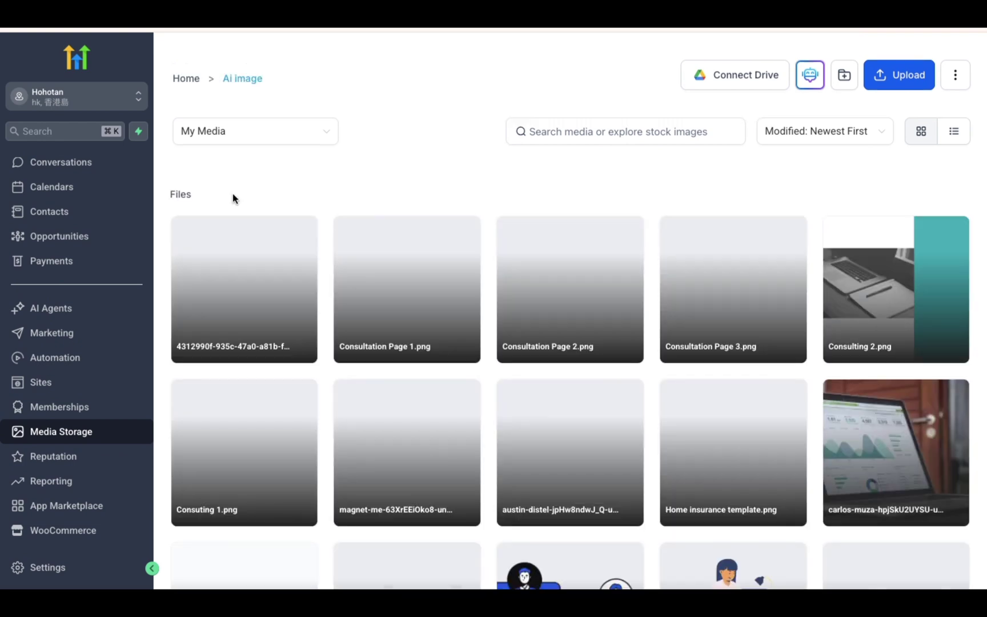
{"action": "mouse_move", "coordinate": [221, 262]}
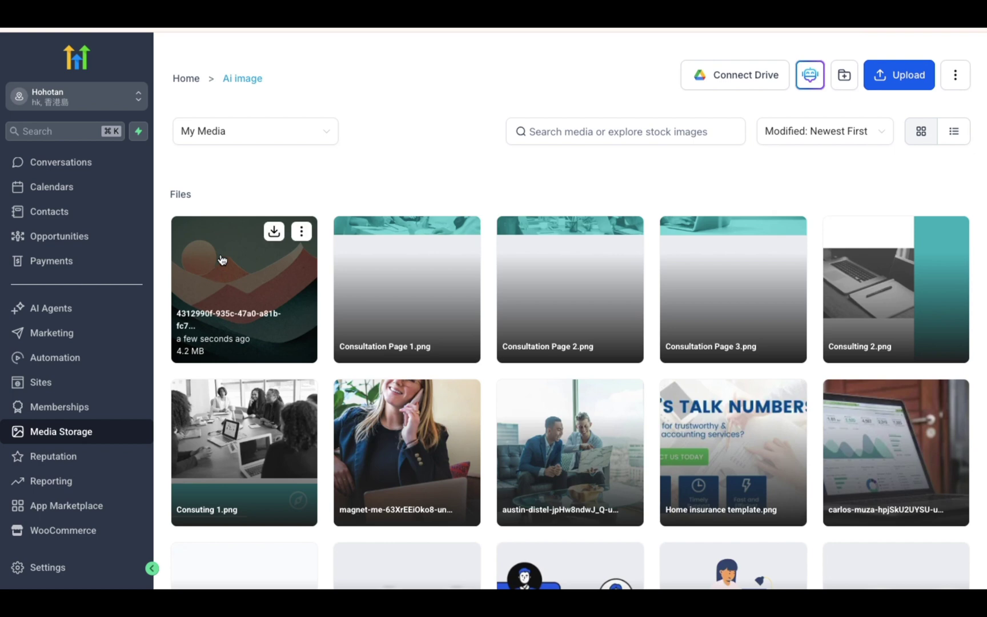
{"action": "scroll", "coordinate": [222, 261], "scroll_direction": "down", "scroll_amount": 2}
{"action": "scroll", "coordinate": [225, 290], "scroll_direction": "up", "scroll_amount": 2}
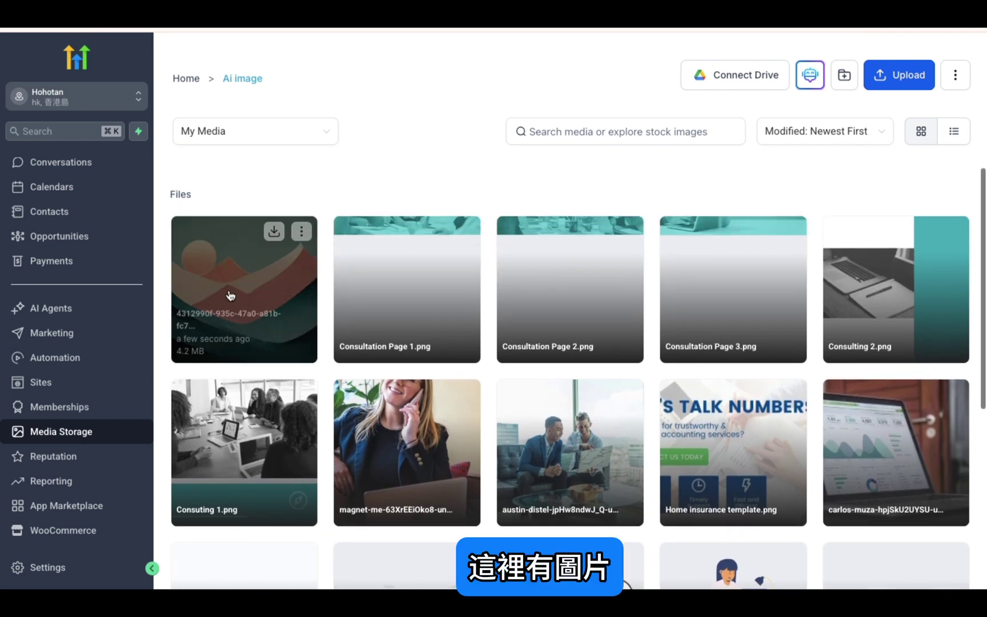
{"action": "scroll", "coordinate": [306, 320], "scroll_direction": "down", "scroll_amount": 8}
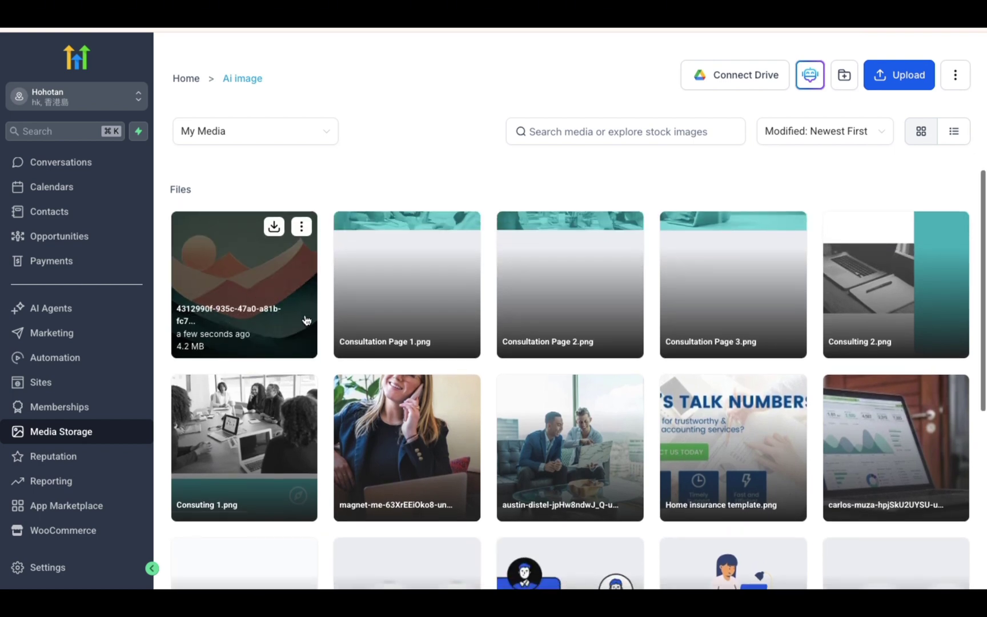
{"action": "scroll", "coordinate": [308, 328], "scroll_direction": "down", "scroll_amount": 5}
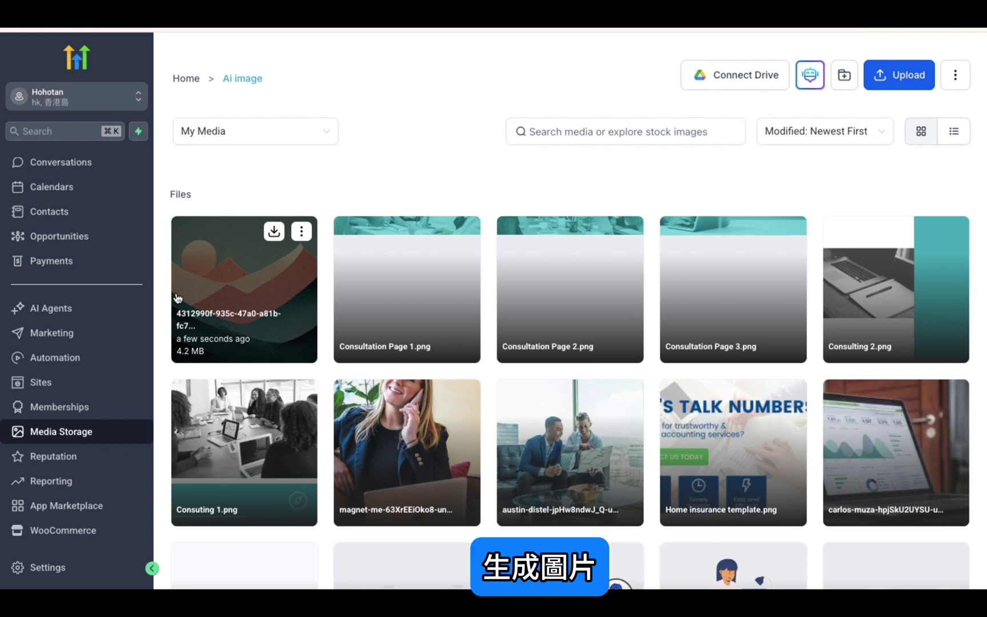
Open the Content AI page in Marketing and look over the generated text records
{"action": "left_click", "coordinate": [74, 338]}
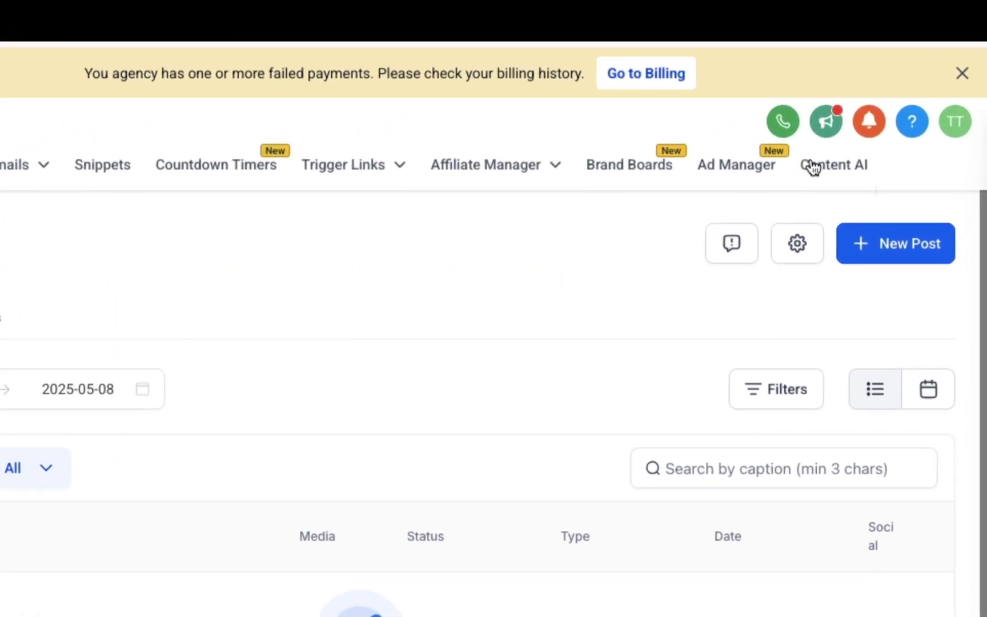
{"action": "left_click", "coordinate": [788, 206]}
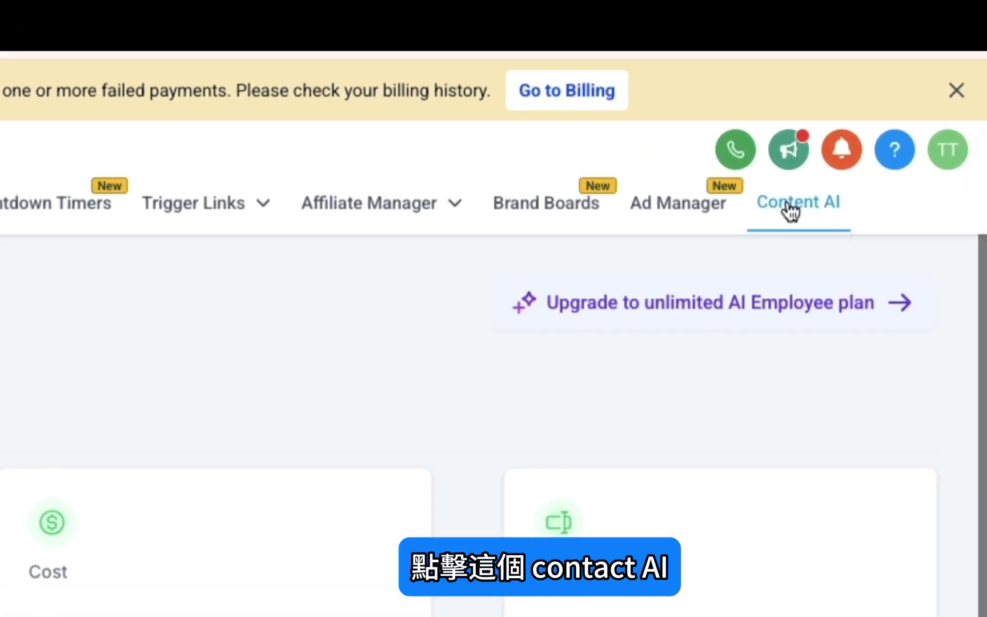
{"action": "scroll", "coordinate": [664, 213], "scroll_direction": "down", "scroll_amount": 2}
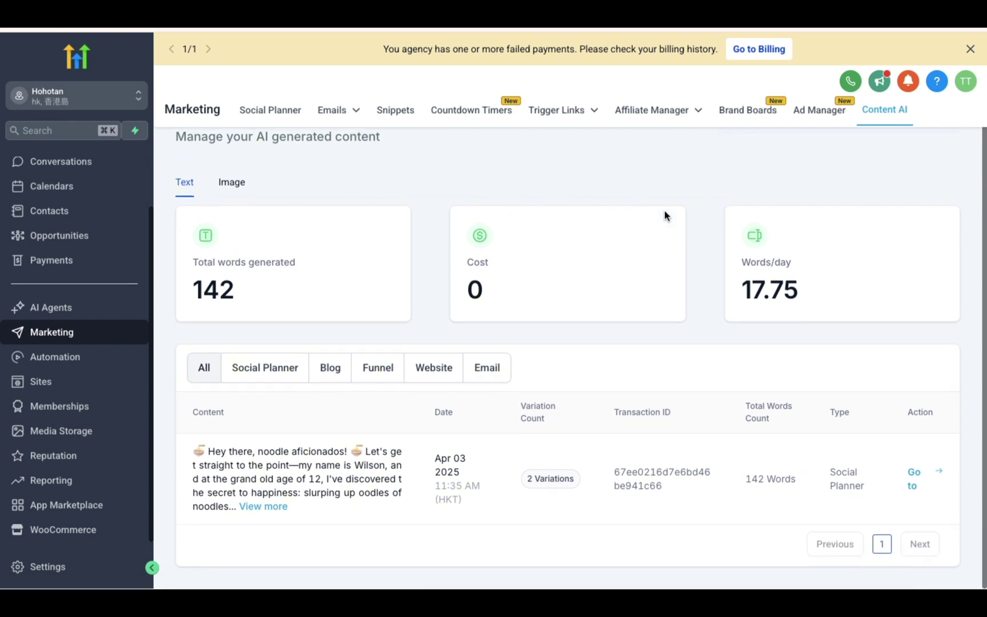
{"action": "scroll", "coordinate": [663, 213], "scroll_direction": "up", "scroll_amount": 2}
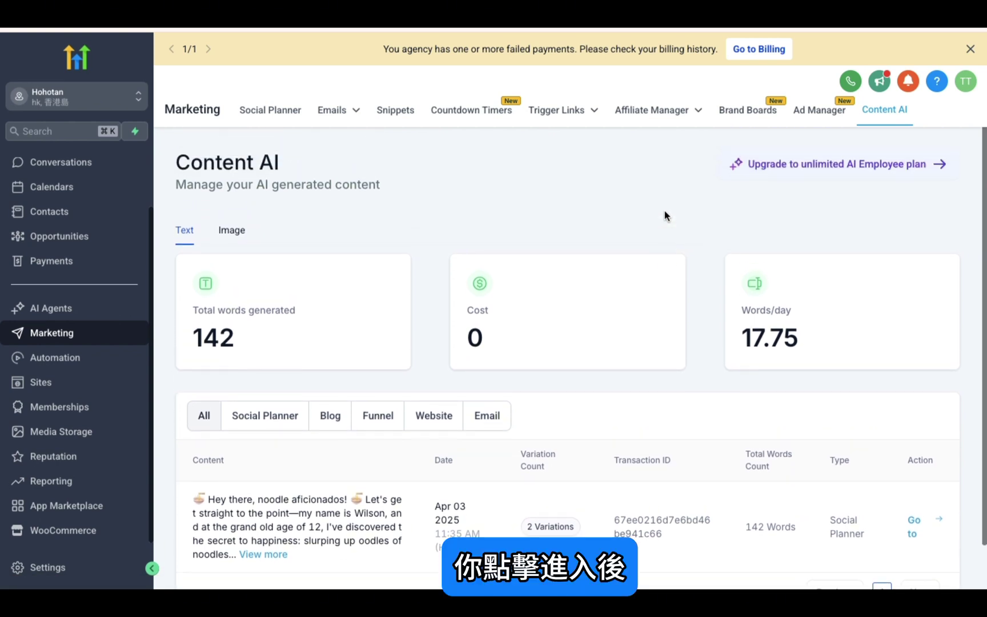
Review the AI-generated image history and open the "Serene sunrise over a mountain range" entry
{"action": "left_click", "coordinate": [233, 244]}
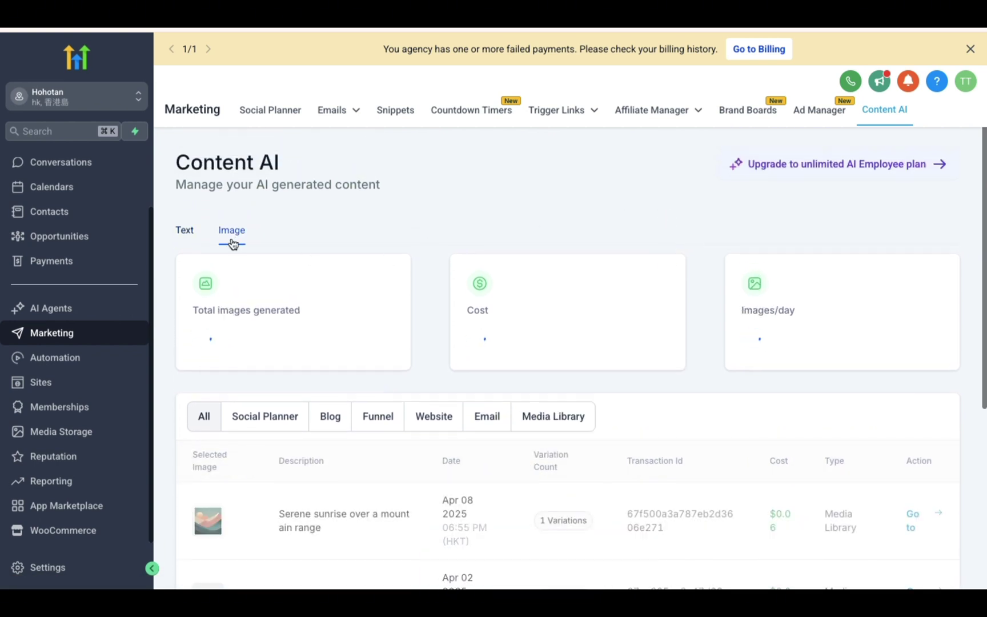
{"action": "scroll", "coordinate": [362, 371], "scroll_direction": "down", "scroll_amount": 1}
{"action": "scroll", "coordinate": [362, 370], "scroll_direction": "down", "scroll_amount": 3}
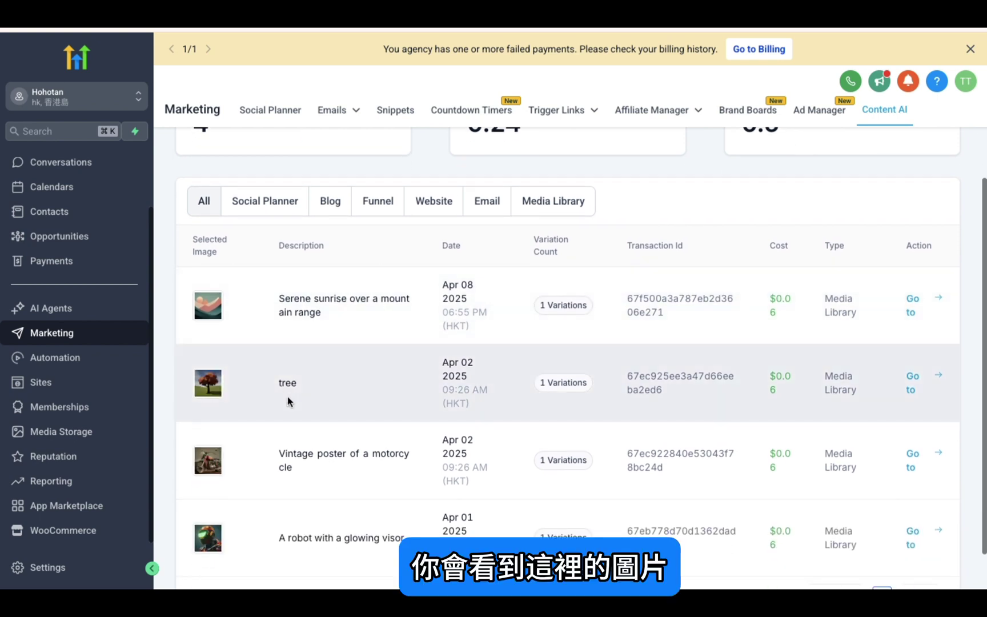
{"action": "scroll", "coordinate": [288, 397], "scroll_direction": "down", "scroll_amount": 1}
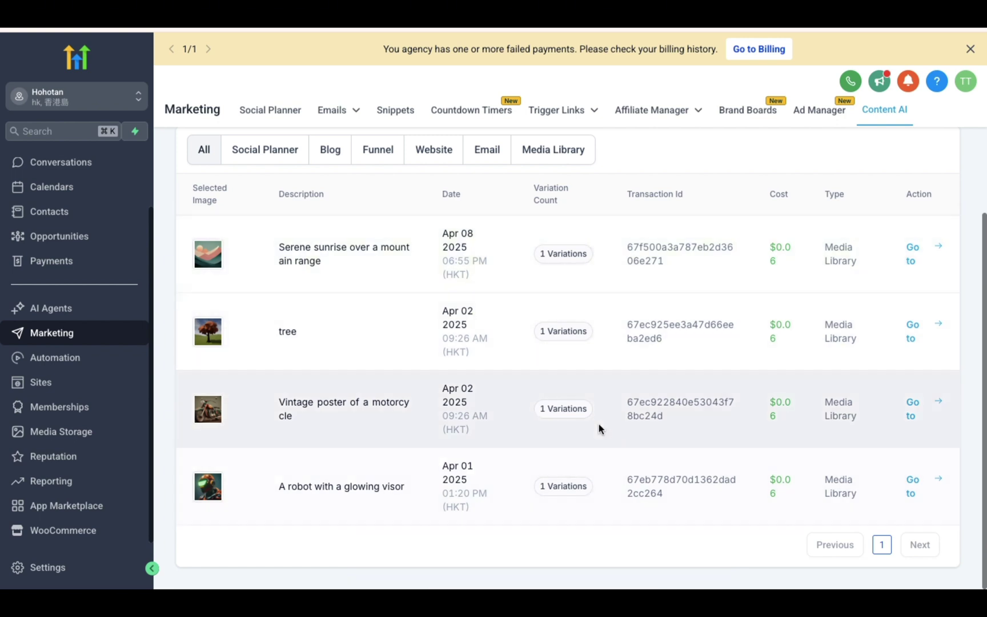
{"action": "scroll", "coordinate": [599, 427], "scroll_direction": "up", "scroll_amount": 1}
{"action": "scroll", "coordinate": [599, 428], "scroll_direction": "up", "scroll_amount": 3}
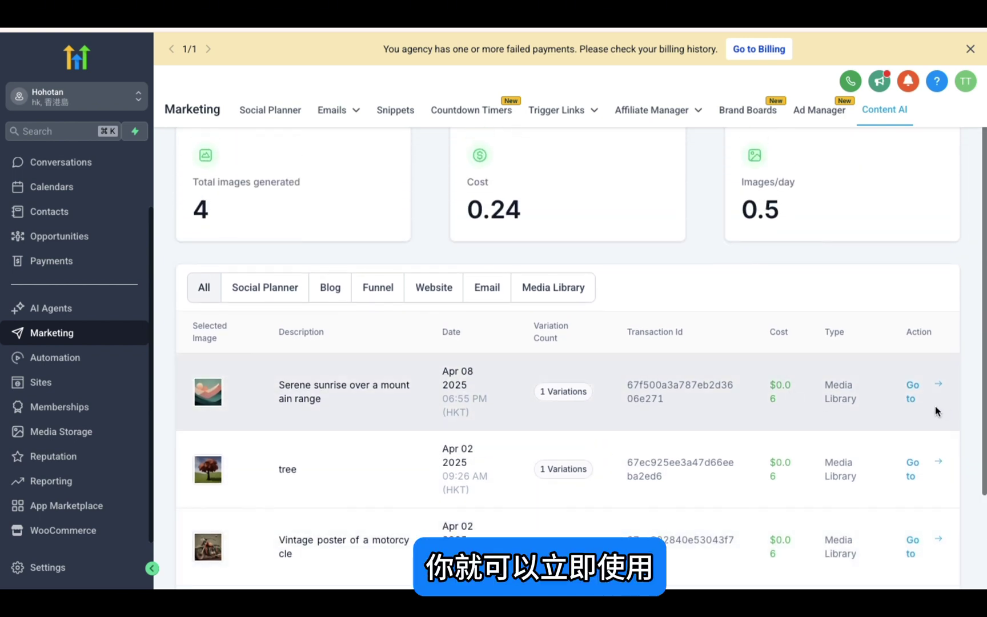
{"action": "left_click", "coordinate": [909, 388]}
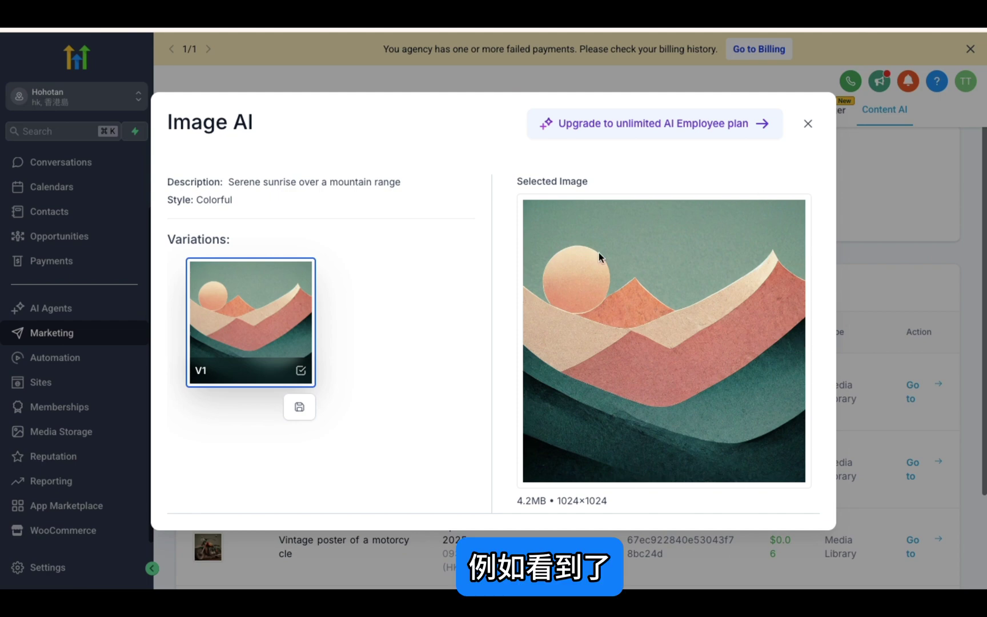